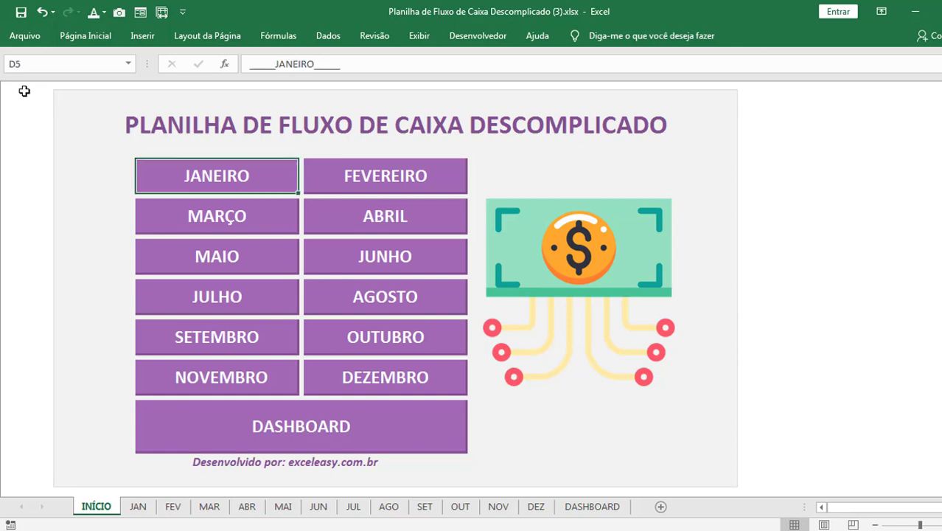
Jump from the INÍCIO page to the JAN sheet using the JANEIRO button.
click(24, 90)
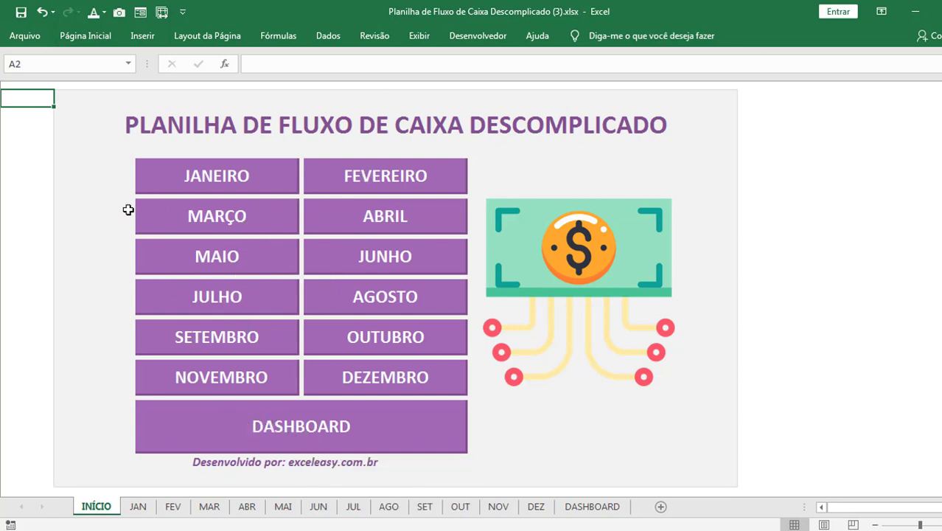
click(199, 181)
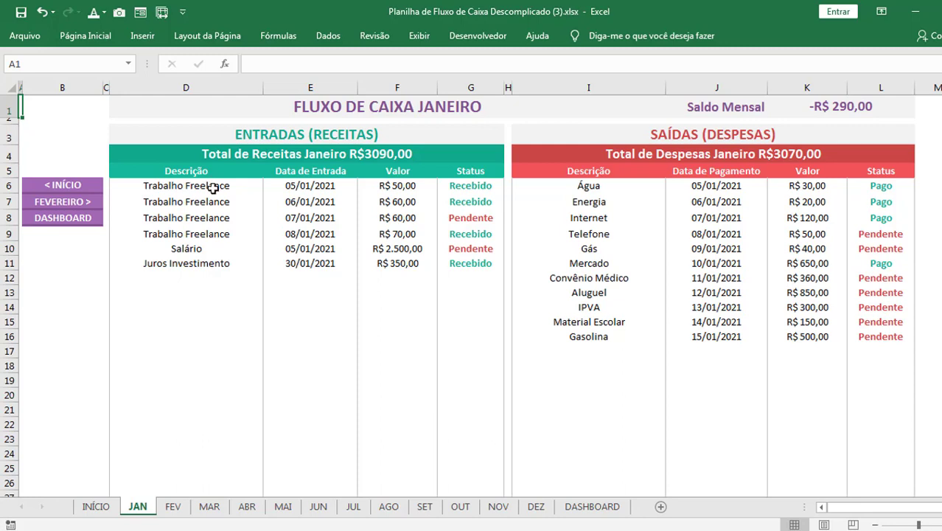
Review the Trabalho Freelance income row, leaving its status as Recebido.
click(210, 186)
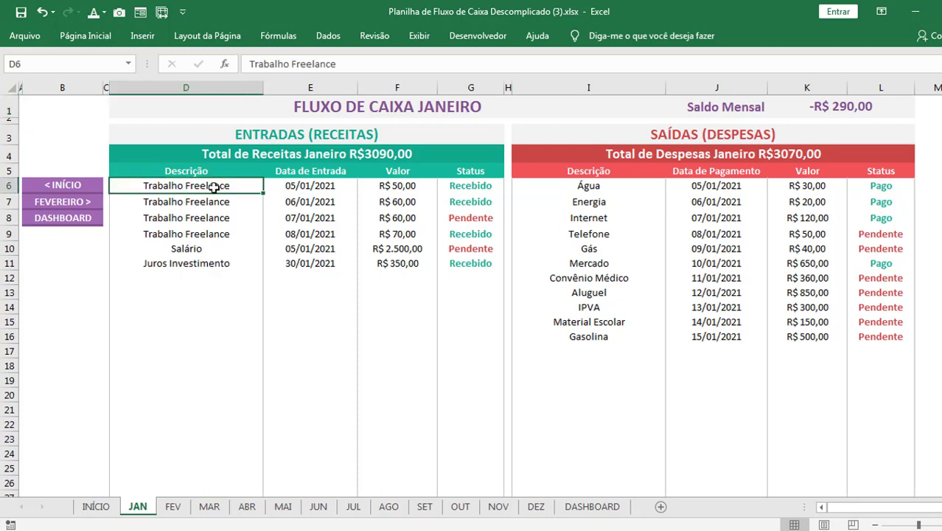
click(301, 185)
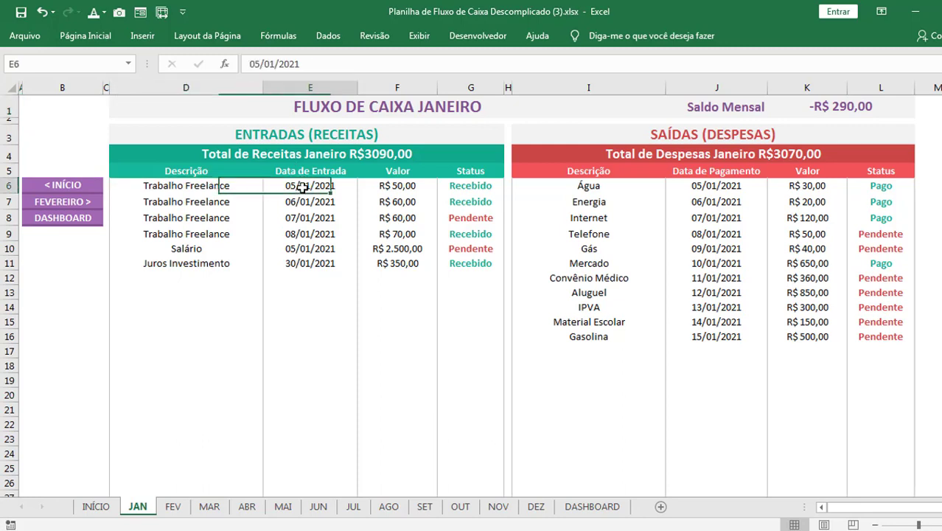
click(388, 186)
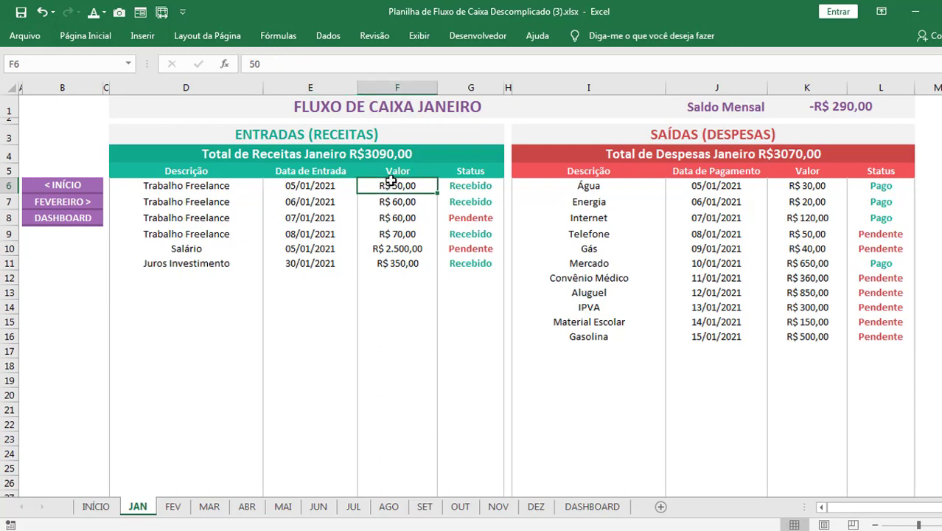
click(486, 185)
click(510, 187)
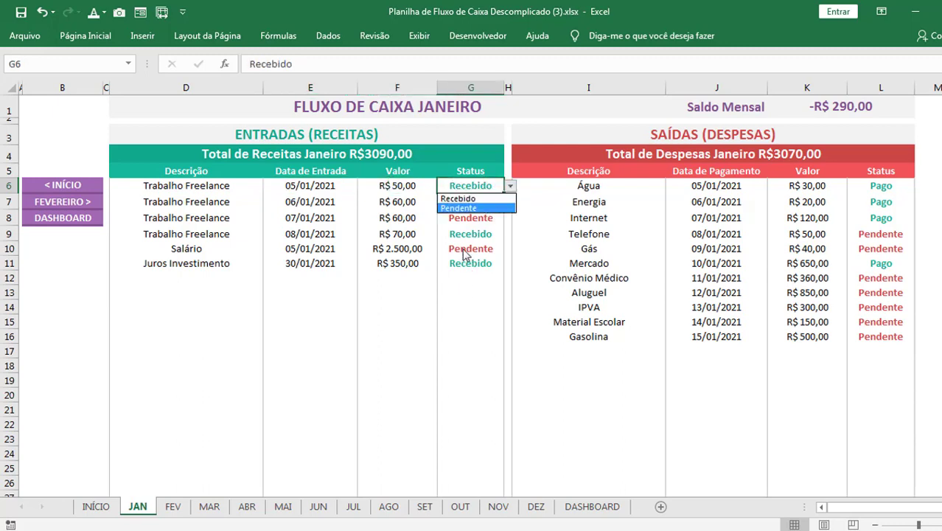
click(471, 274)
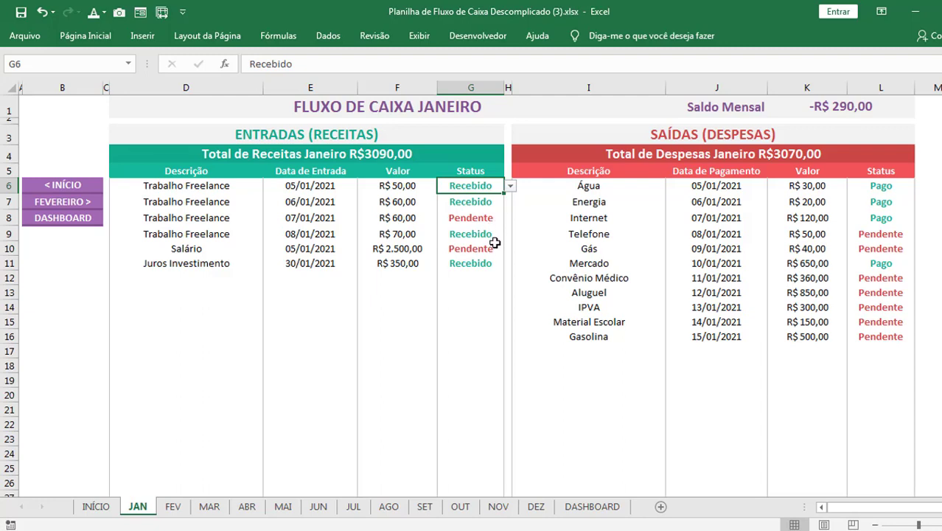
Set the Salário status in G10 to Recebido, raising the balance to R$ 2.210,00.
click(487, 248)
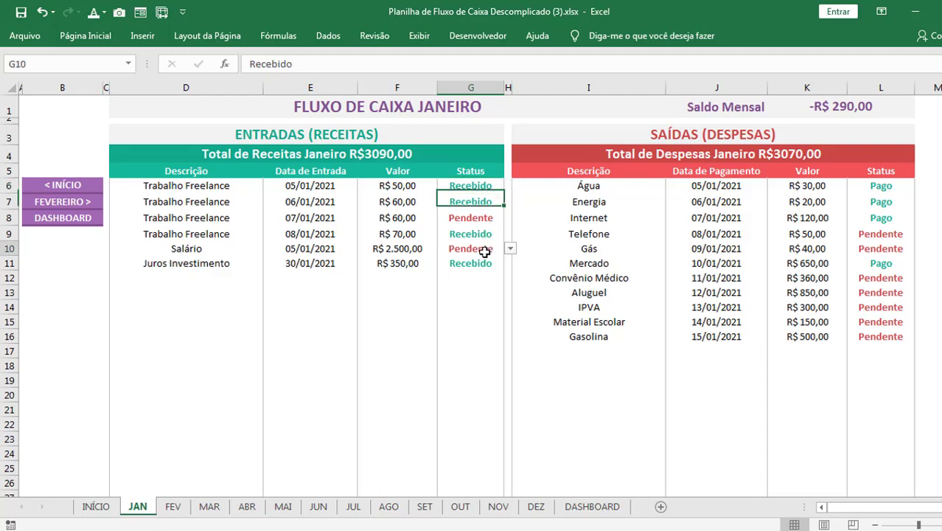
click(510, 249)
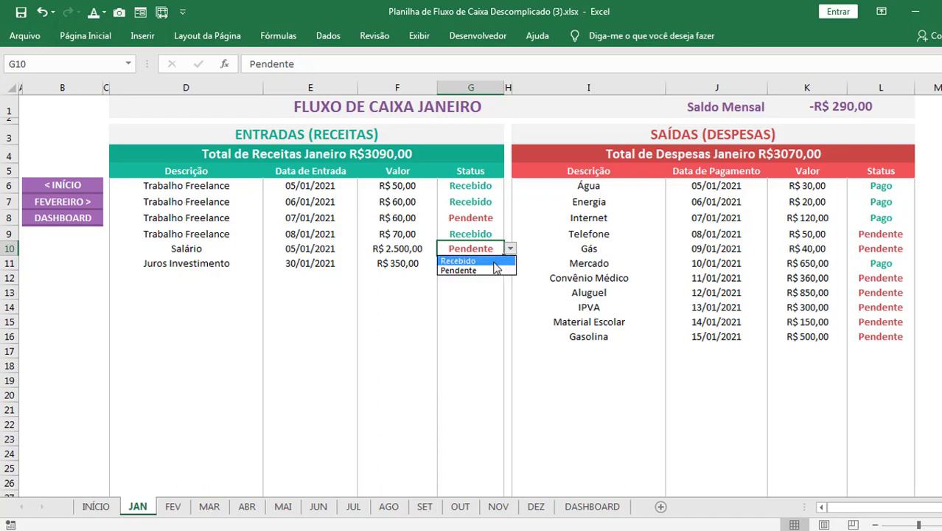
click(492, 262)
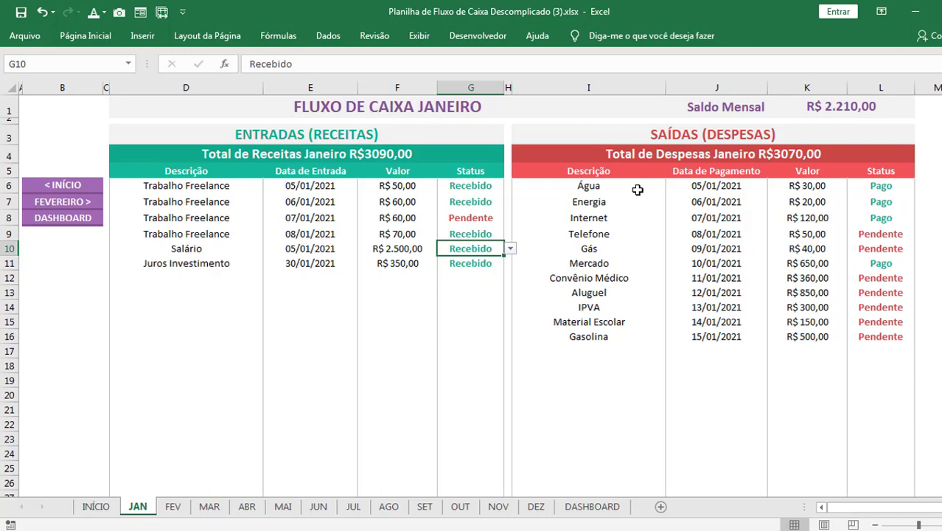
Review the Água expense row and select its status cell L6.
click(638, 188)
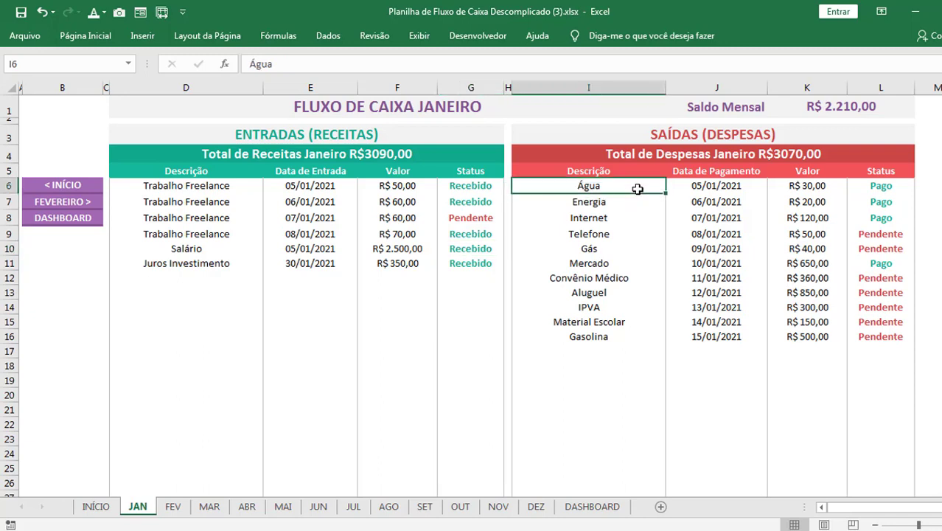
click(697, 185)
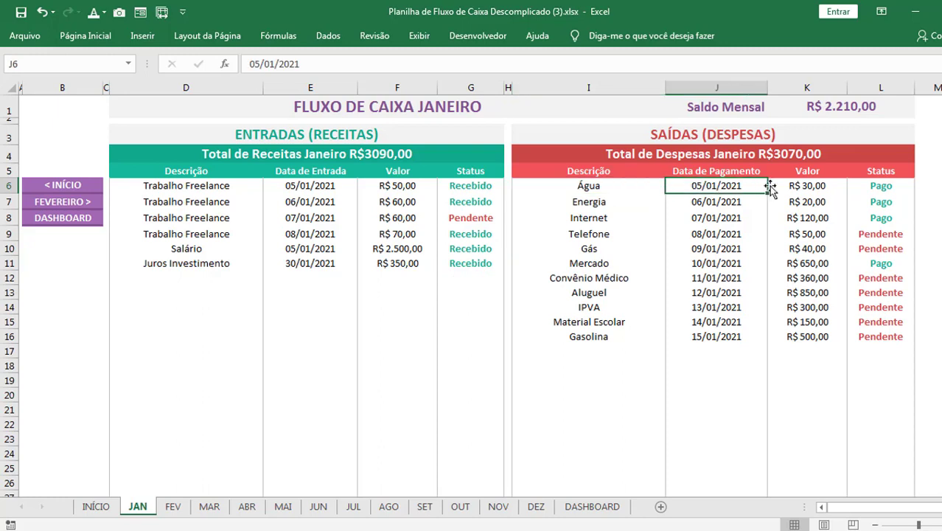
click(800, 185)
click(866, 185)
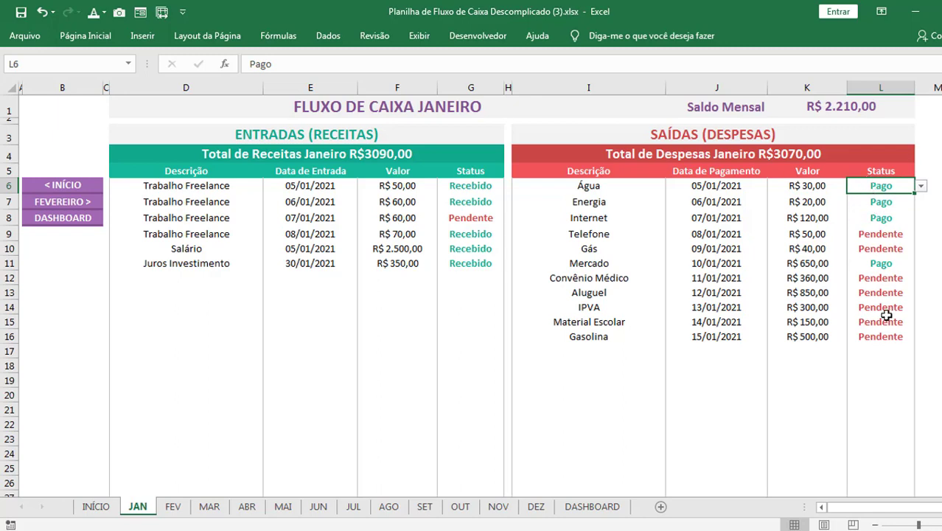
Mark the Telefone, Gás and Convênio Médico expenses as Pago in column L.
click(887, 238)
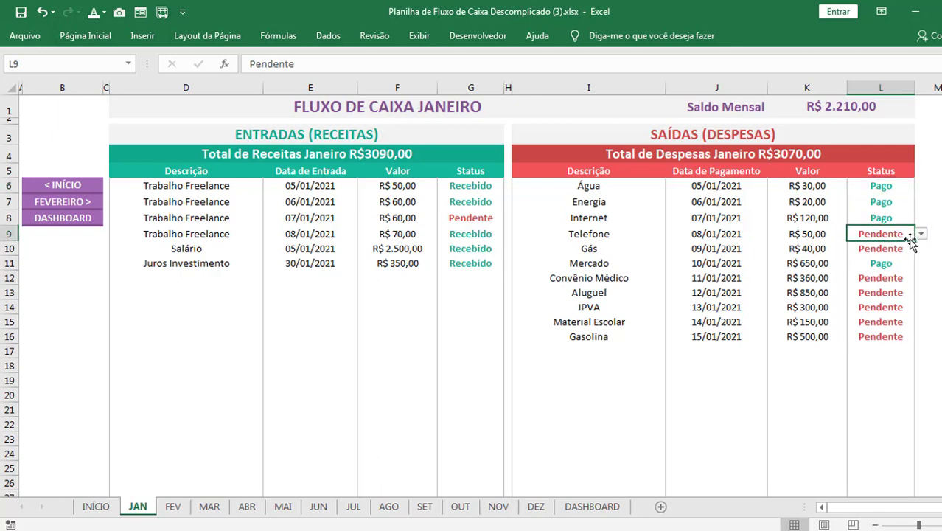
click(921, 233)
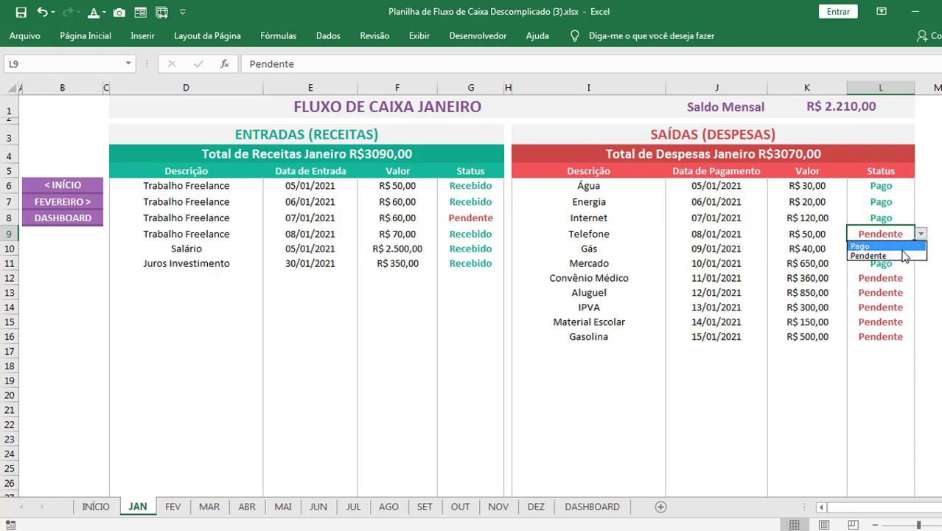
click(881, 244)
click(908, 250)
click(921, 248)
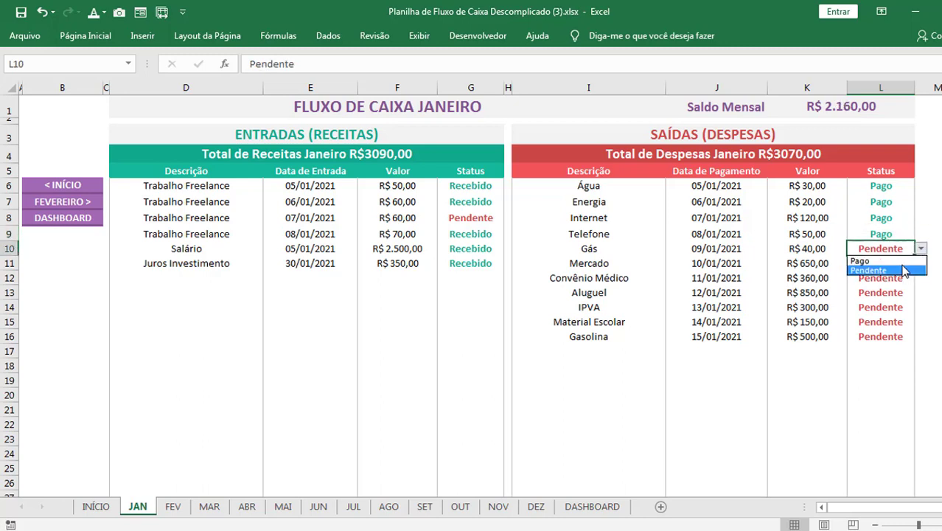
click(905, 270)
click(902, 278)
click(921, 278)
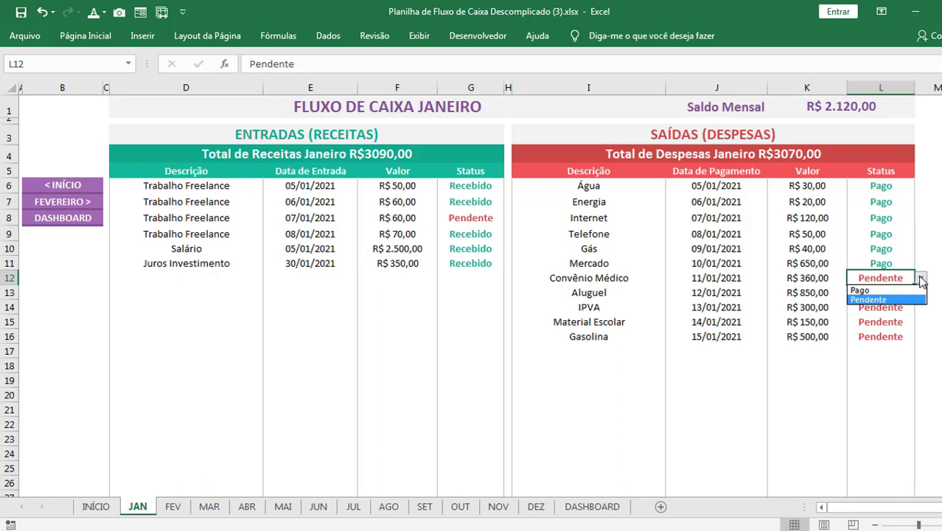
click(901, 291)
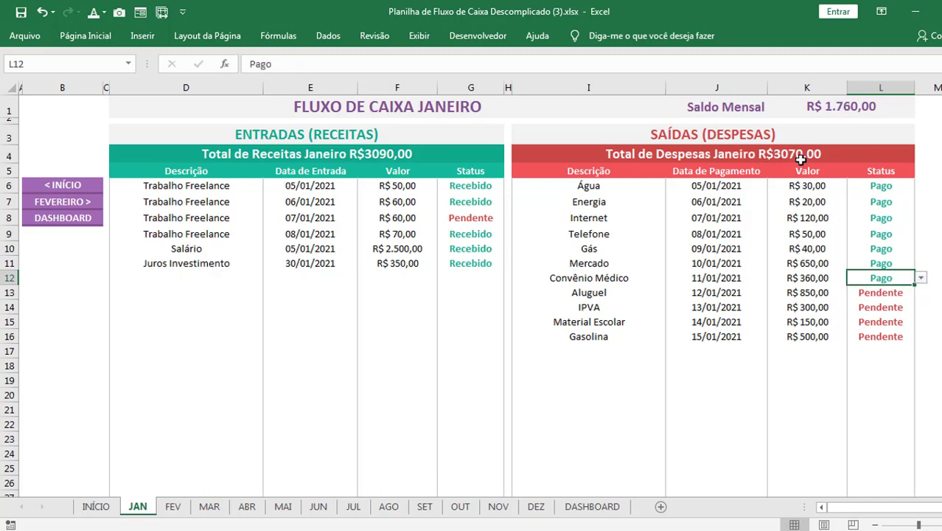
click(811, 322)
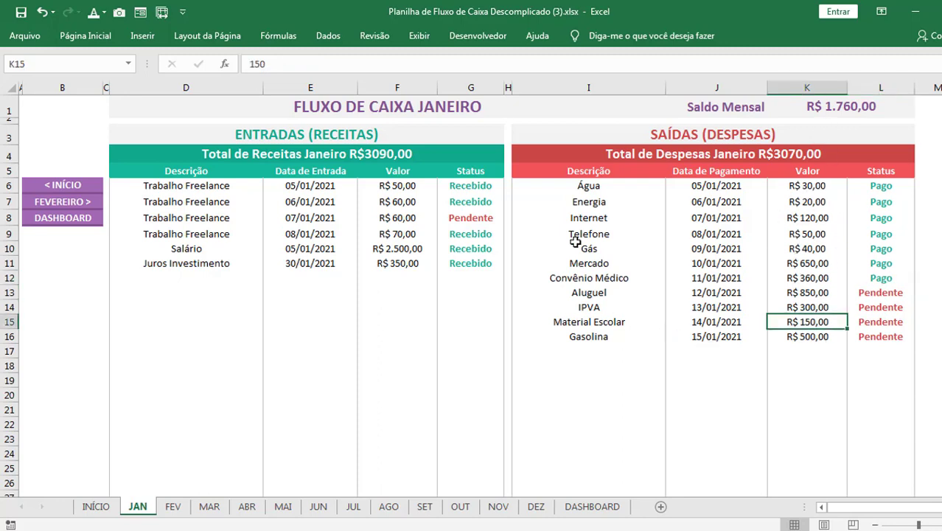
click(556, 189)
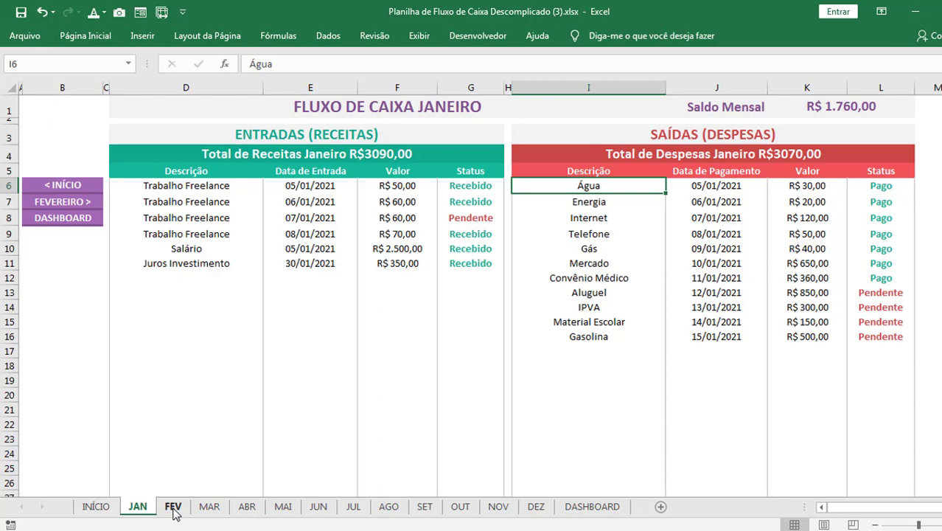
Browse the FEV, MAR and ABR sheets, then return to the INÍCIO page.
click(174, 508)
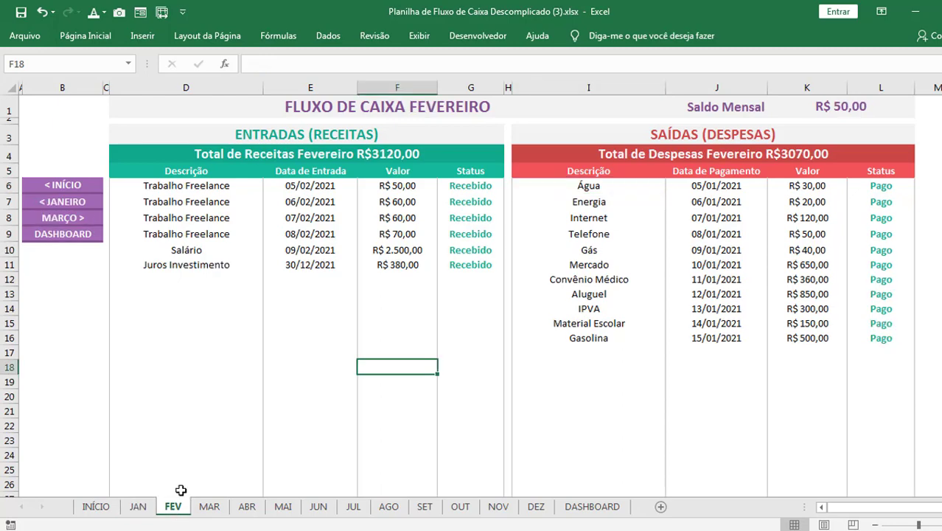
click(217, 510)
click(246, 507)
click(174, 510)
click(96, 510)
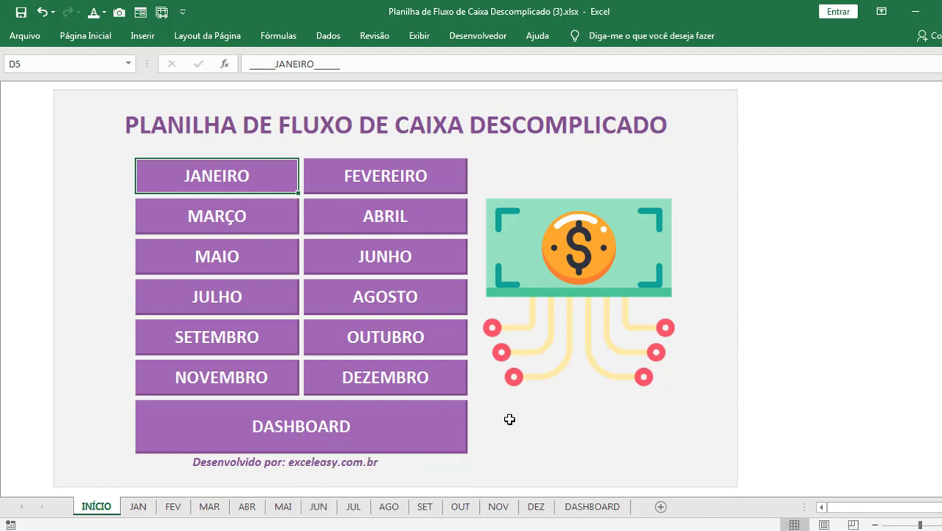
Open the DASHBOARD sheet with January's R$ 3.030,00 received and R$ 1.760,00 balance.
click(287, 434)
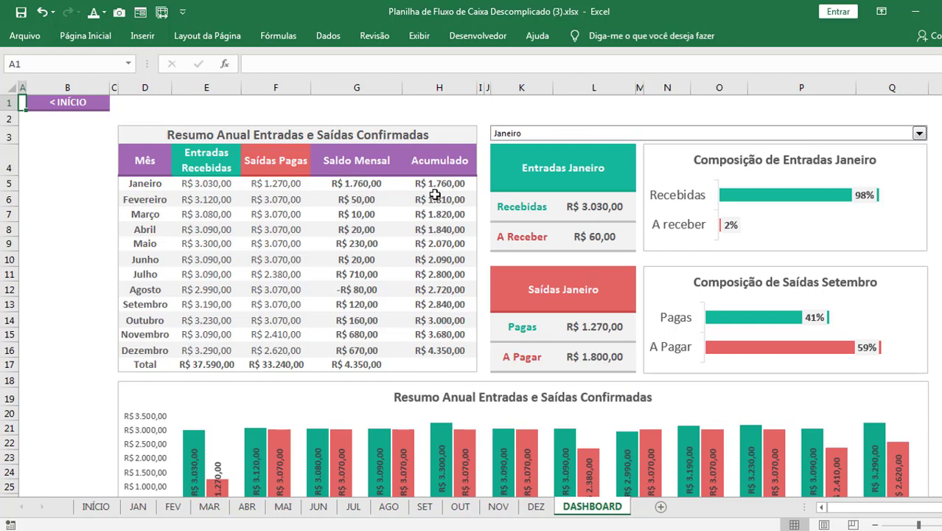
Scroll through the dashboard's annual chart and ranking tables, ending back at the top.
scroll(395, 235, down, 3)
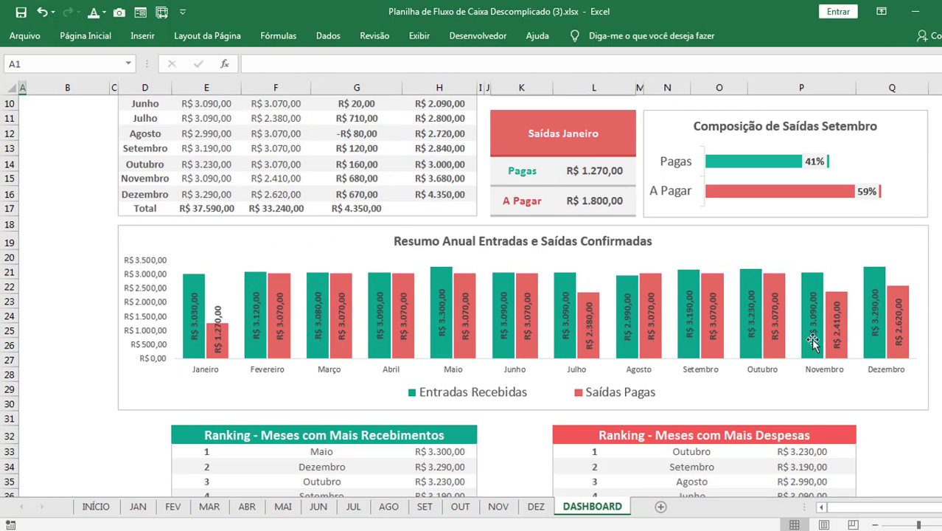
scroll(844, 350, up, 2)
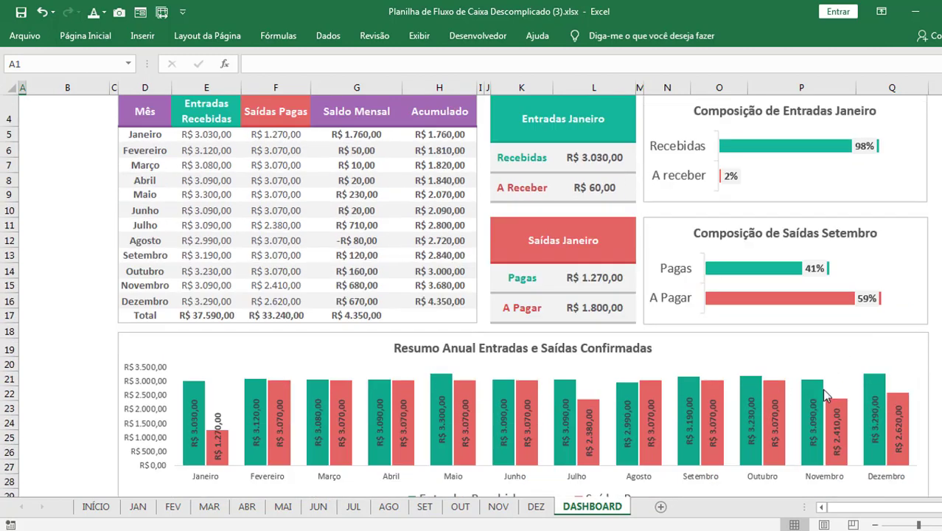
scroll(827, 390, down, 1)
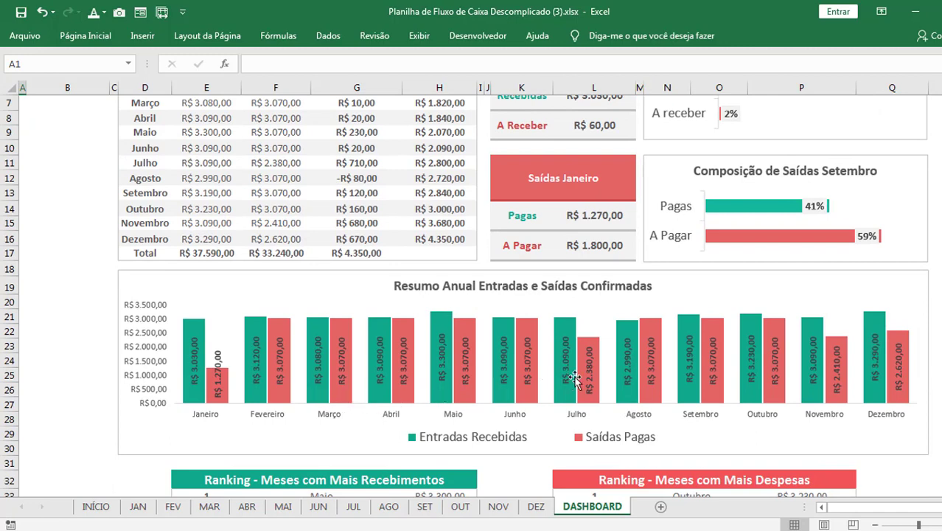
scroll(818, 369, up, 2)
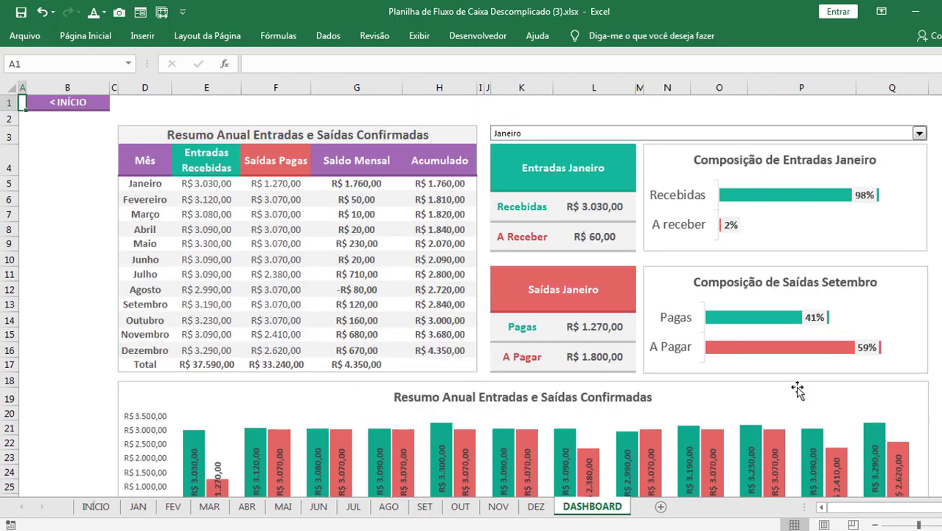
Preview Março in the dashboard month selector, then switch it back to Janeiro.
click(919, 132)
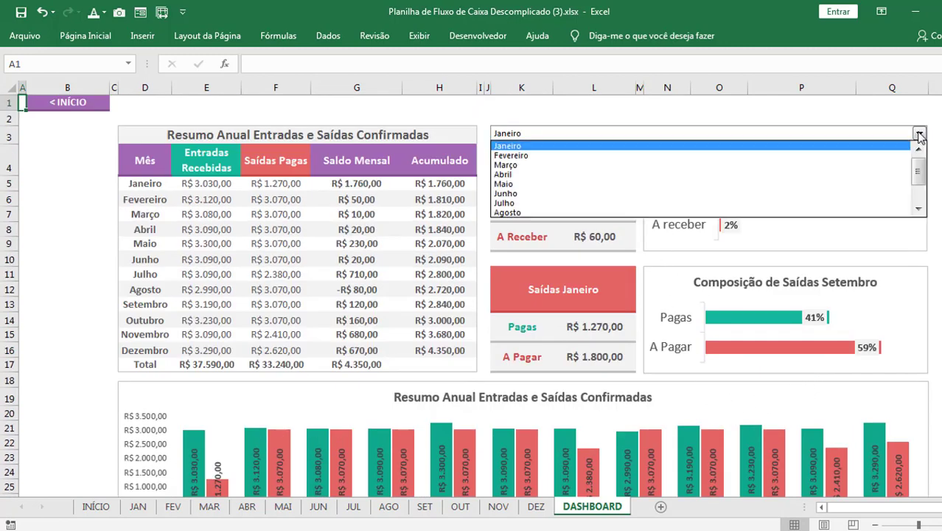
click(837, 165)
click(919, 133)
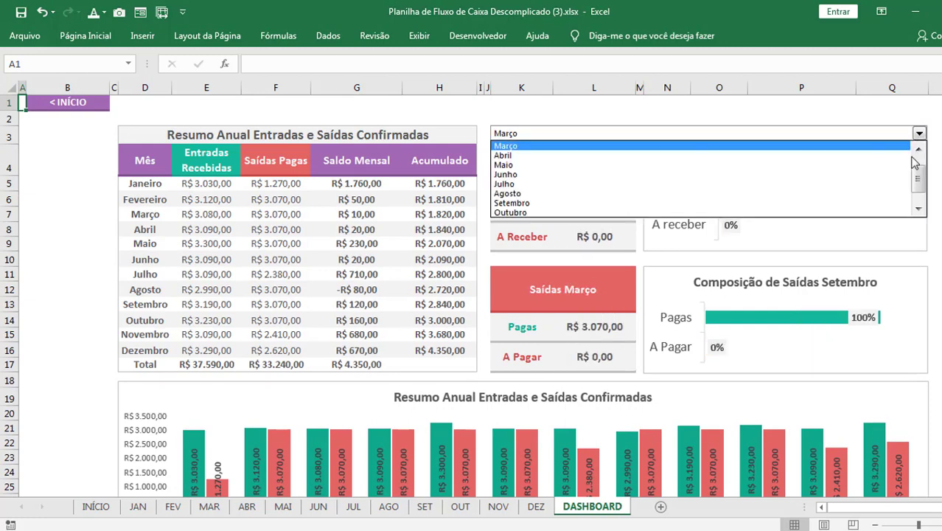
drag(919, 181, 919, 156)
click(864, 142)
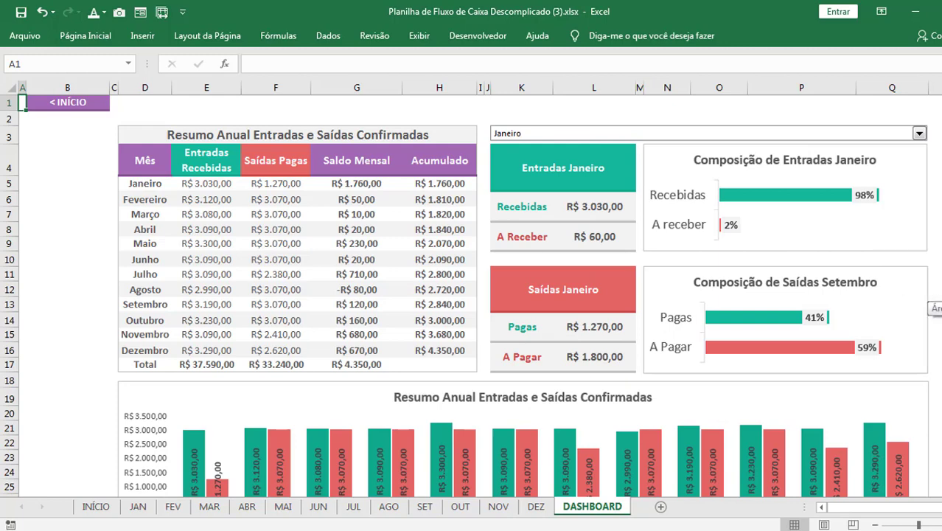
scroll(801, 411, down, 3)
scroll(801, 412, down, 3)
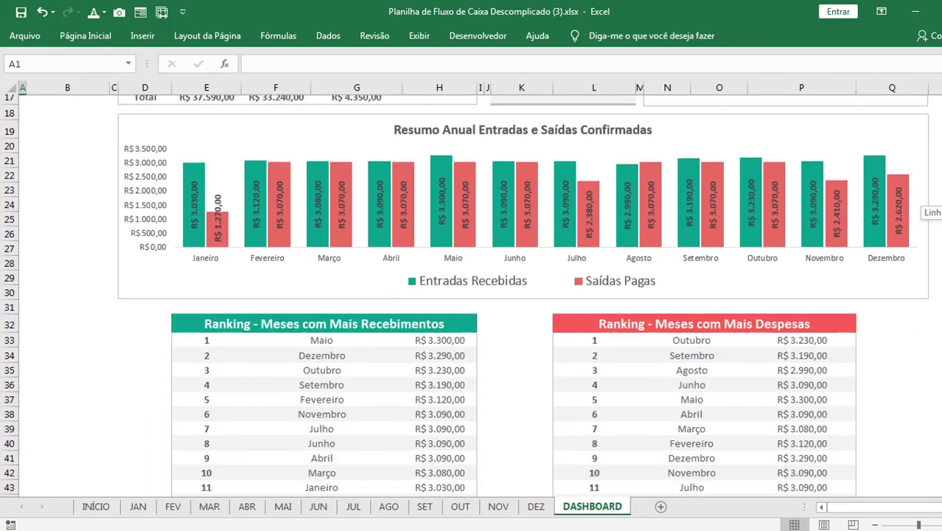
scroll(801, 411, down, 2)
scroll(801, 411, down, 1)
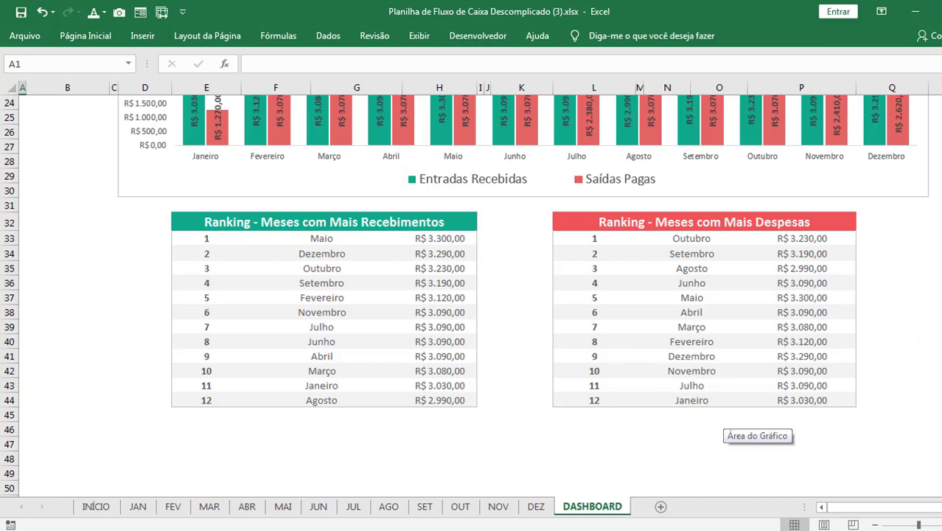
scroll(932, 341, up, 5)
scroll(932, 340, up, 3)
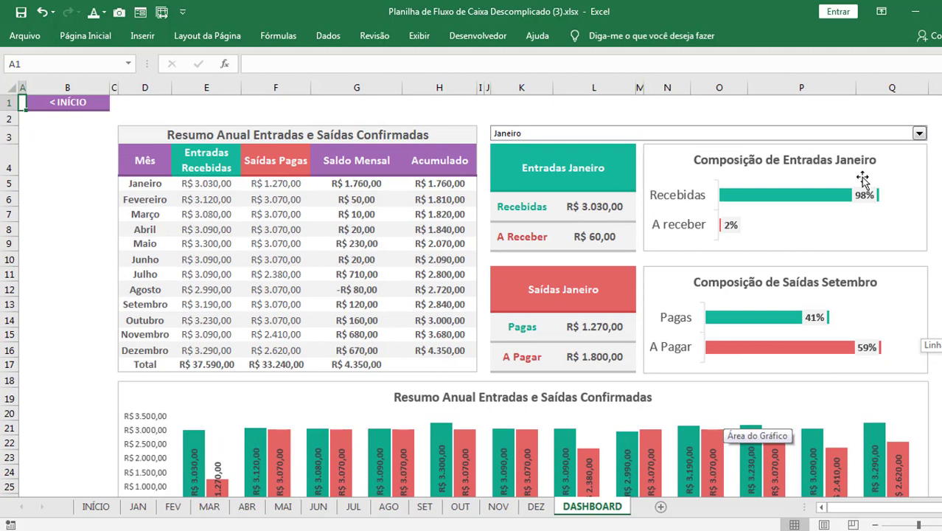
Return to the INÍCIO page via the '< INÍCIO' button in cell B1.
click(70, 107)
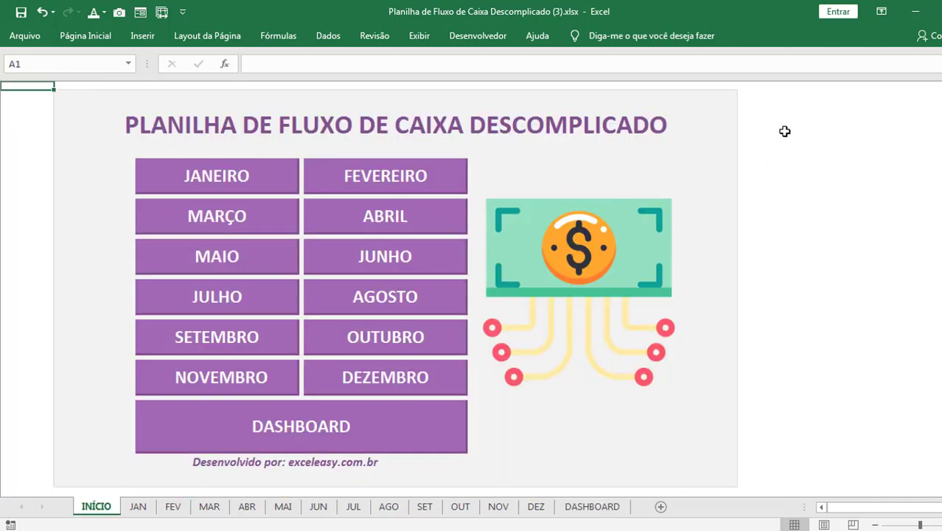